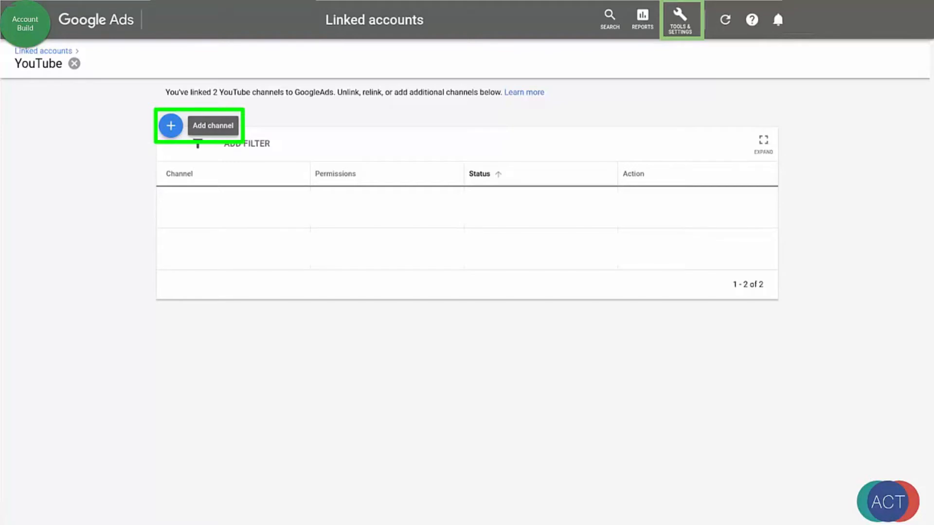
- Open the dialog for linking another YouTube channel to the account and leave it without choosing a channel
left_click(170, 125)
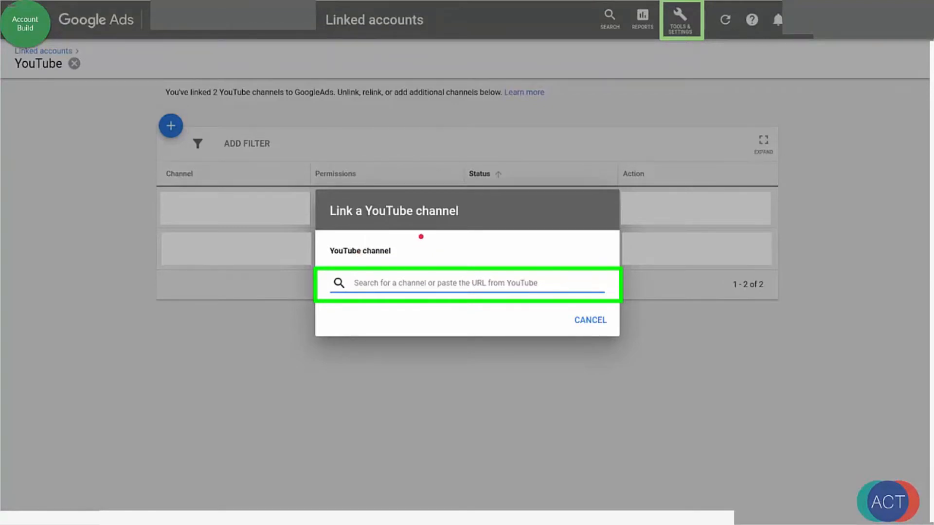
key("Right")
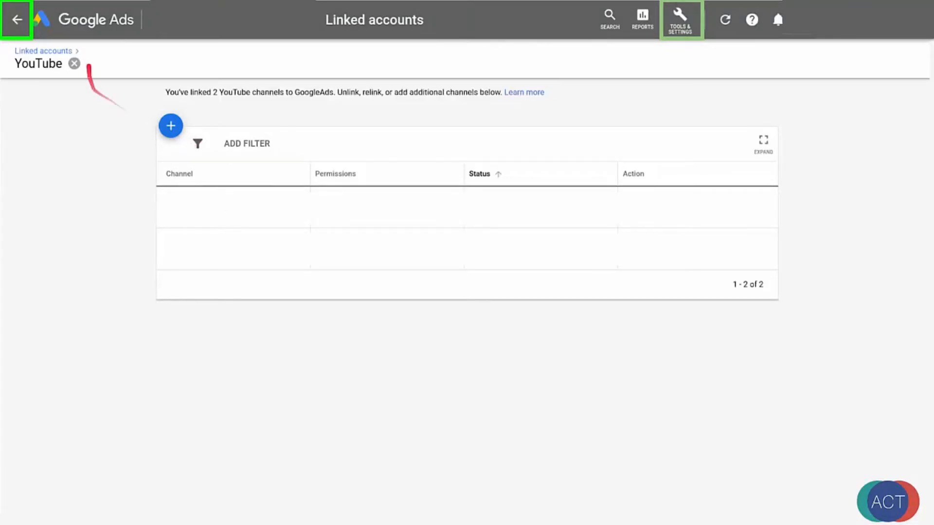
- Leave the linked YouTube accounts for the list of all campaigns and start creating a new campaign
left_click(17, 20)
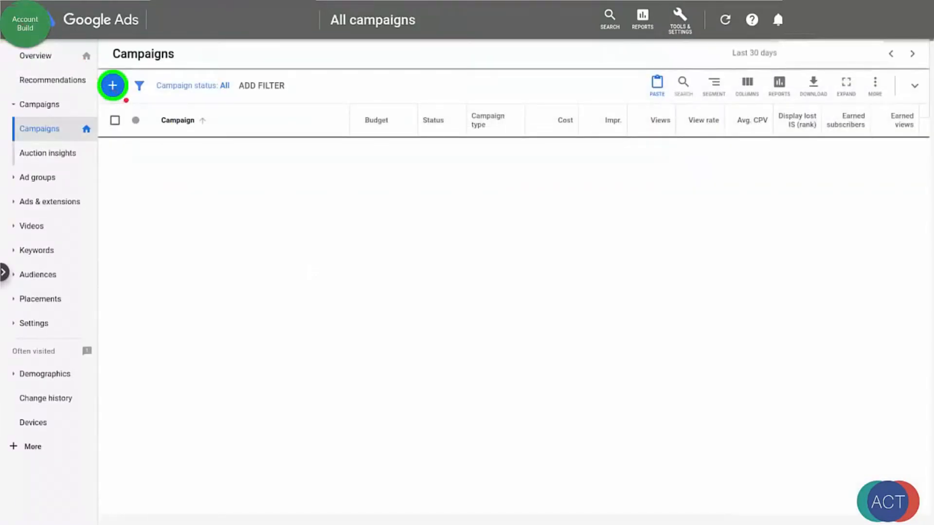
left_click(123, 92)
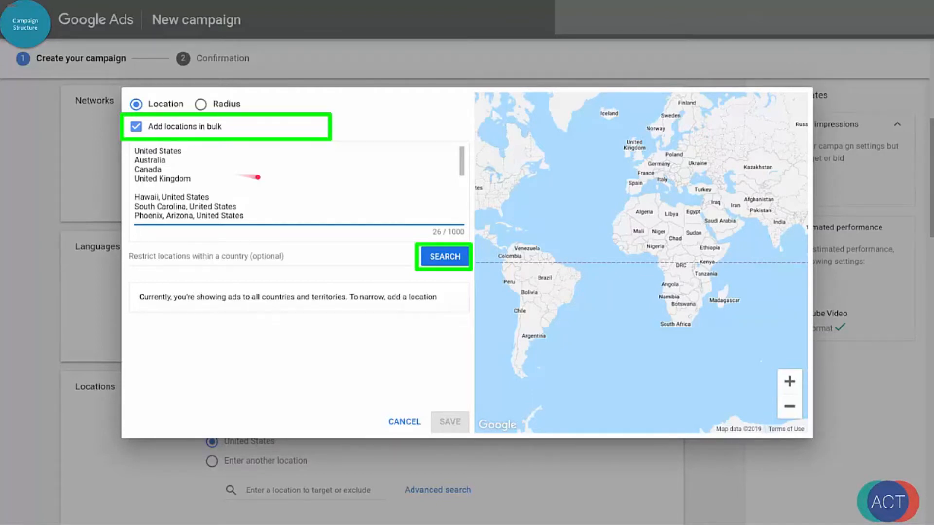
- Match the locations entered in bulk, target all of them and save the campaign's location targeting
left_click(461, 260)
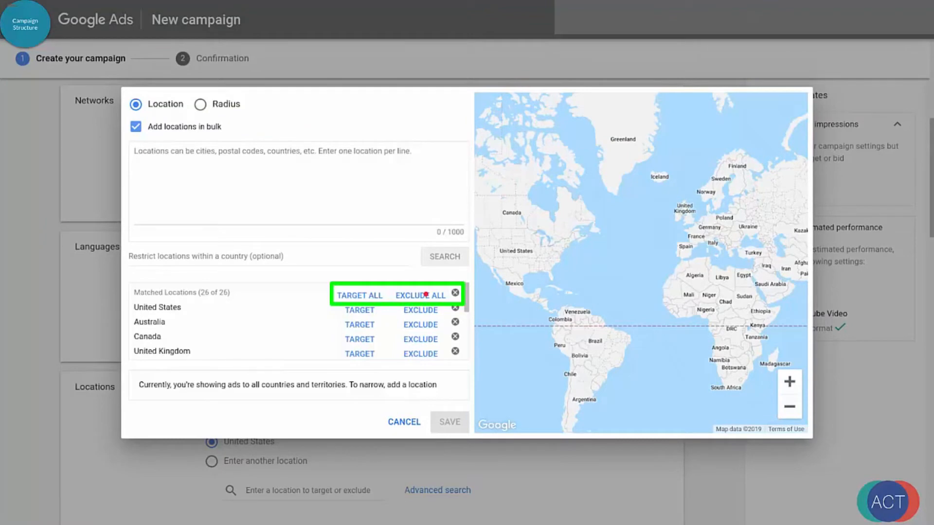
left_click(371, 295)
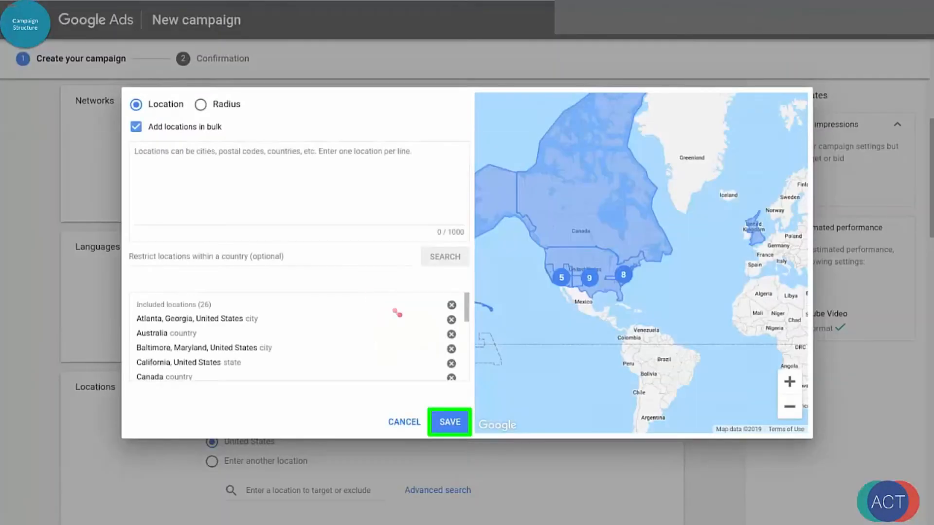
left_click(448, 420)
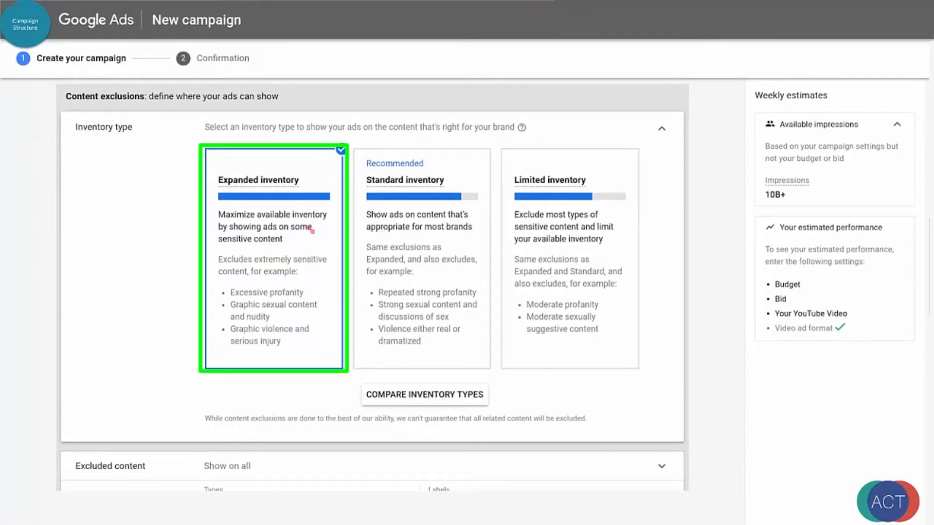
- Review the campaign's content exclusions, from inventory type to excluded types and labels, and continue to the additional settings
scroll(311, 224, "down", 5)
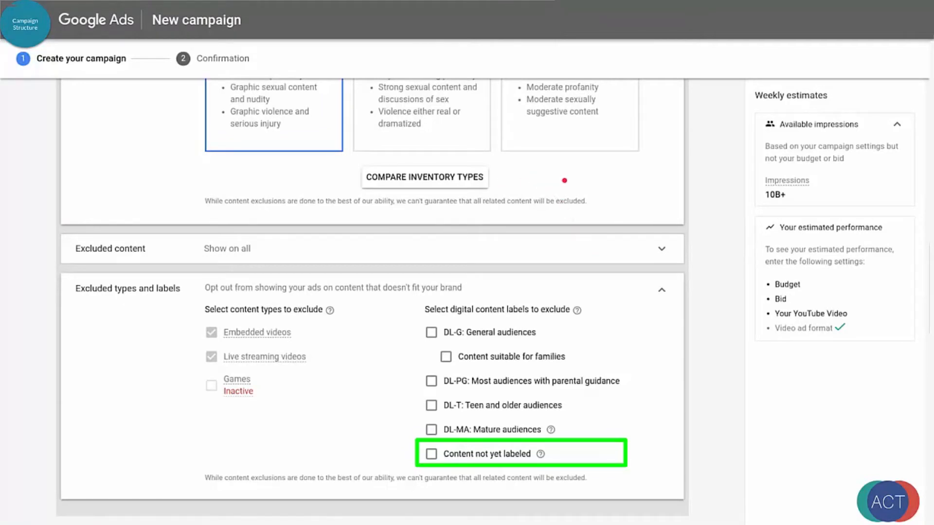
key("Right")
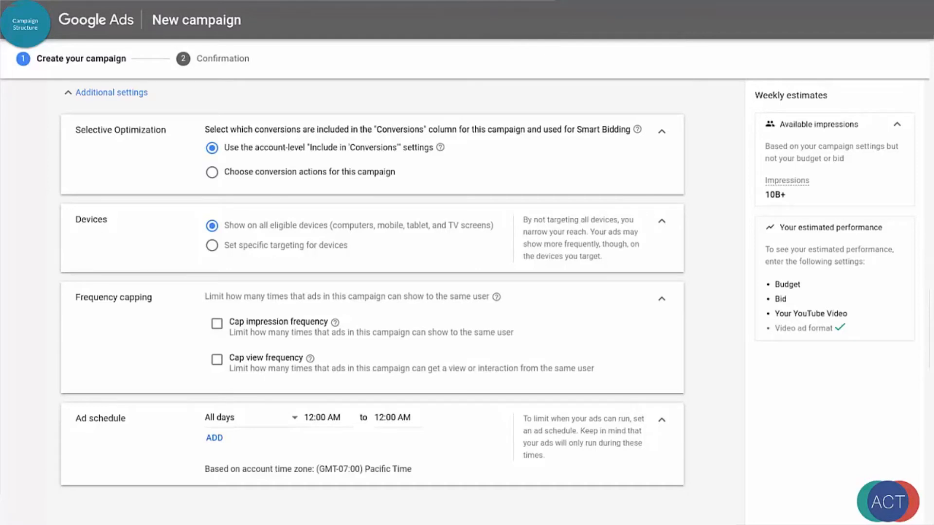
- Switch selective optimization to campaign-specific conversion actions, open the list of actions and cancel without selecting any
left_click(453, 165)
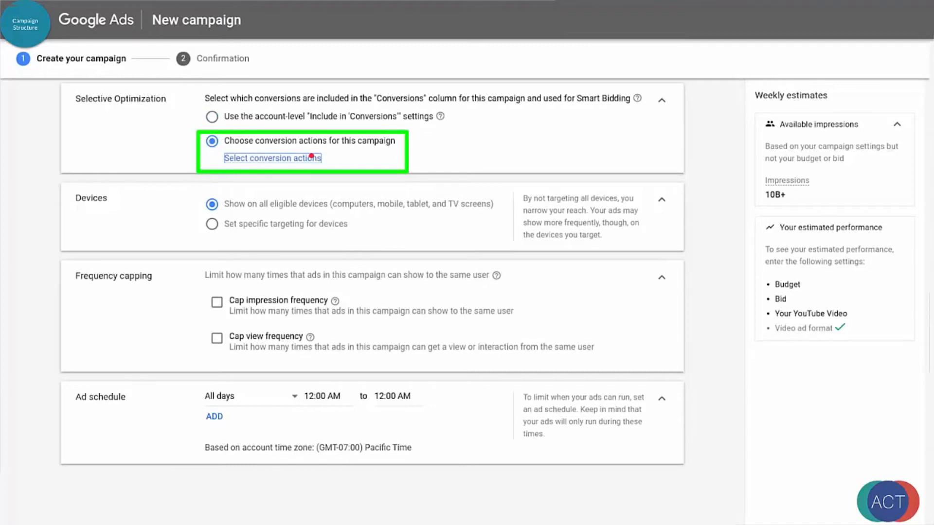
left_click(338, 144)
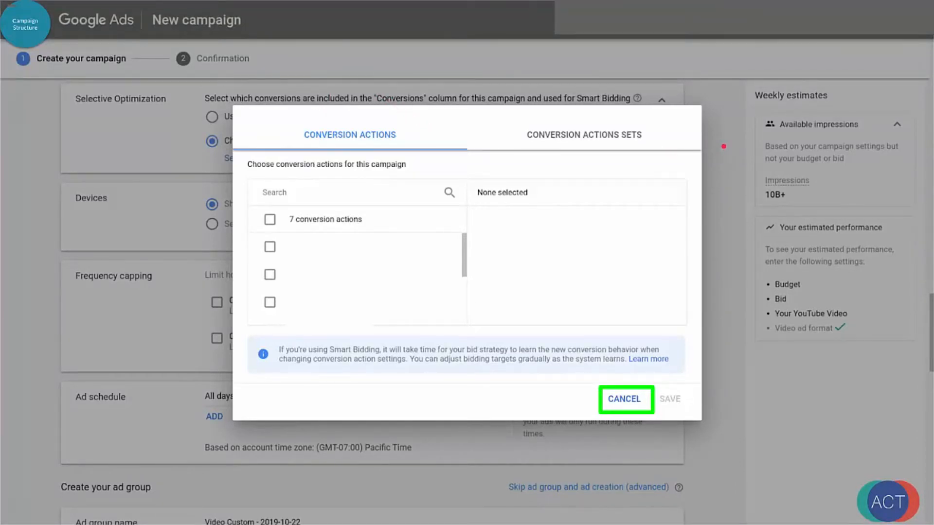
key("Right")
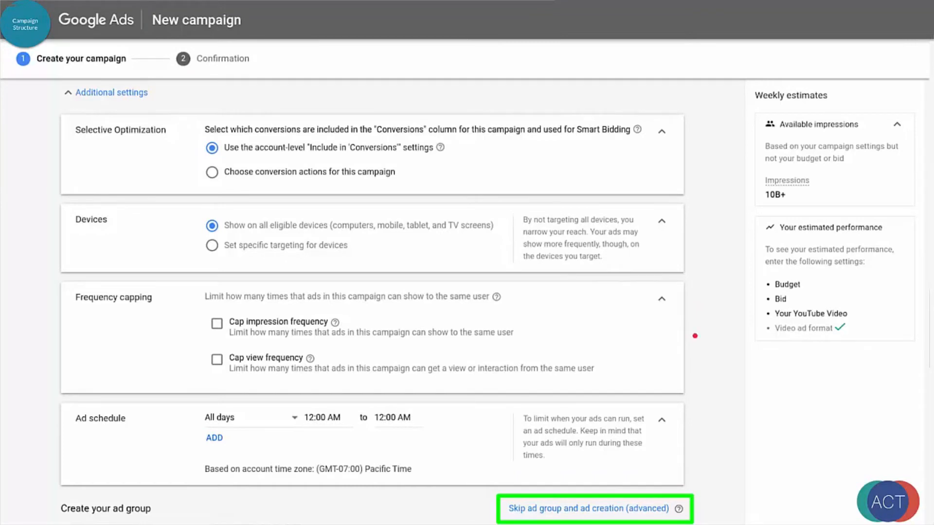
- Skip ad group and ad creation for the new campaign, and open the settings of the z1|Template V1 campaign
scroll(696, 282, "down", 8)
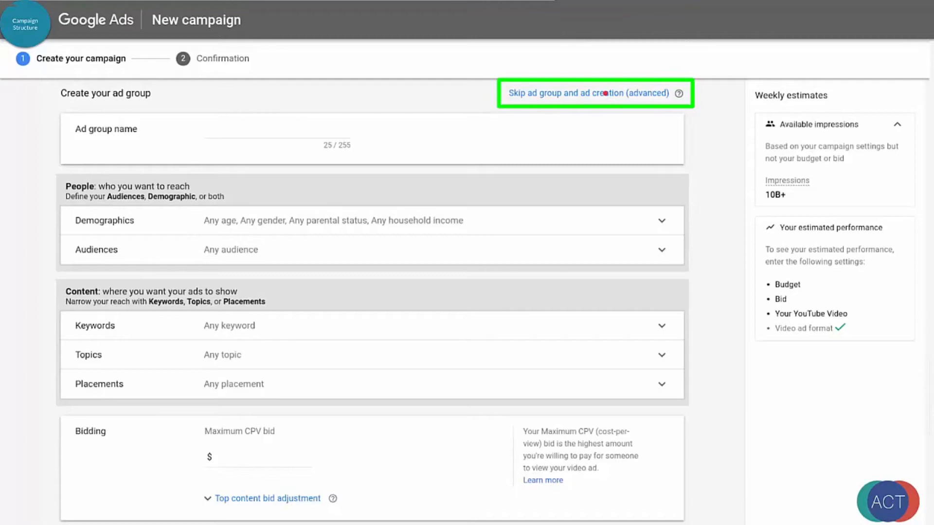
left_click(605, 93)
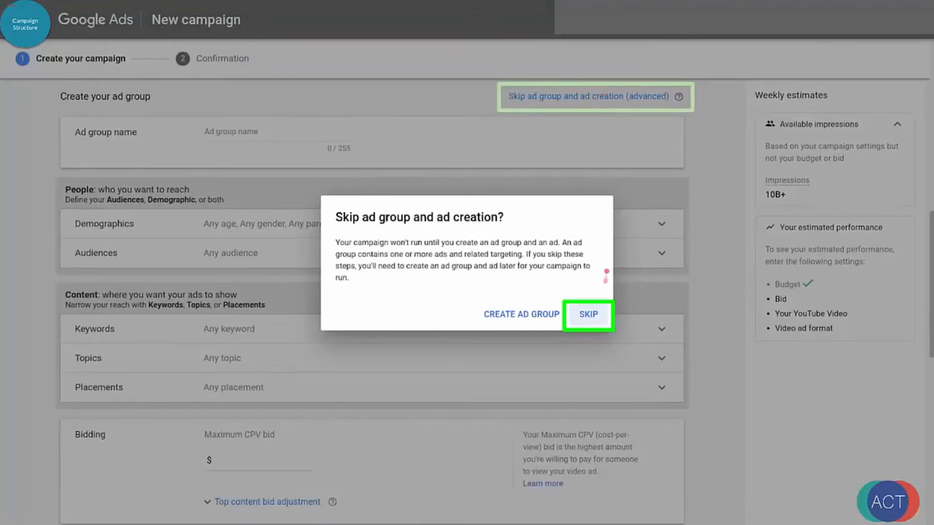
left_click(594, 314)
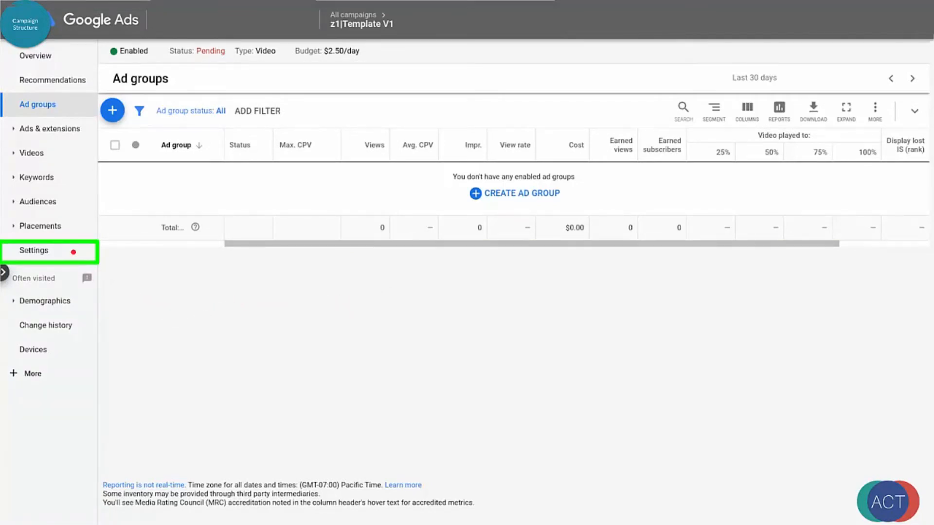
left_click(73, 252)
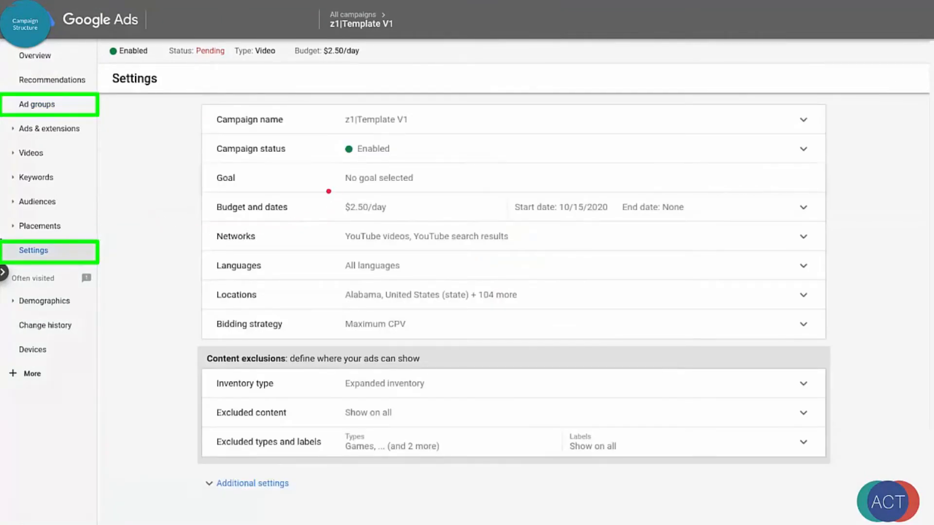
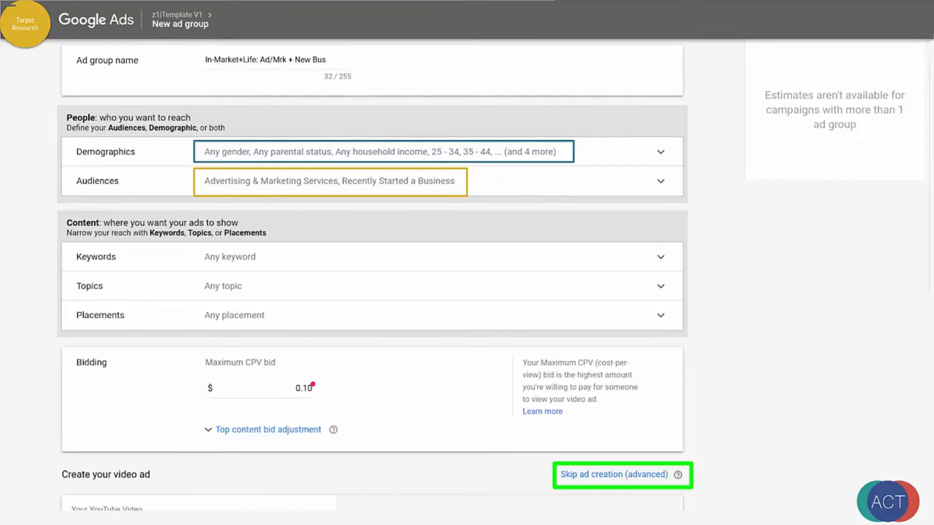
- Skip ad creation for the In-Market+Life: Ad/Mrk + New Bus ad group and save it with the skippable in-stream ad format
key("Right")
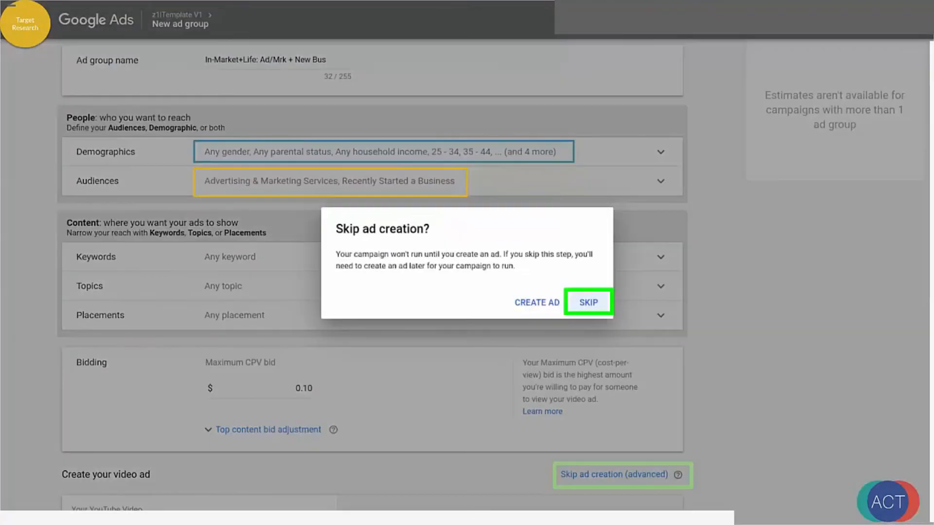
key("Right")
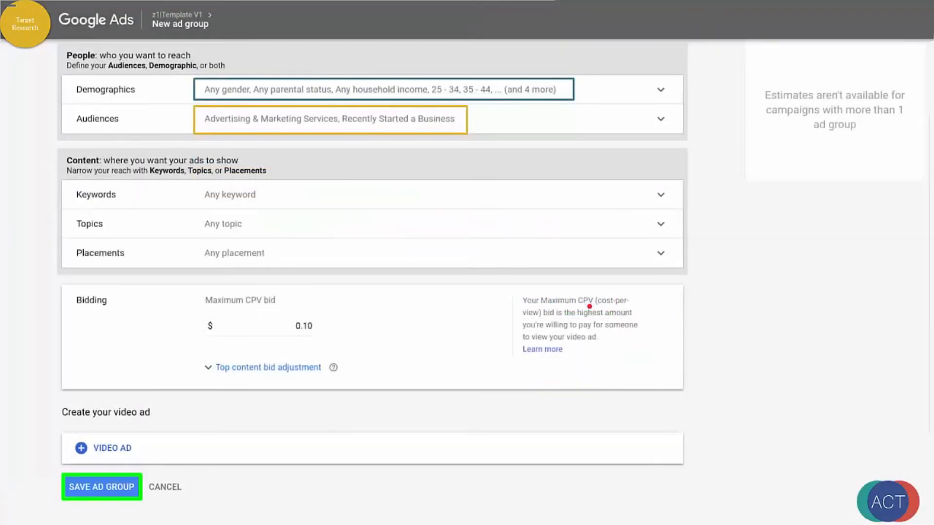
key("Right")
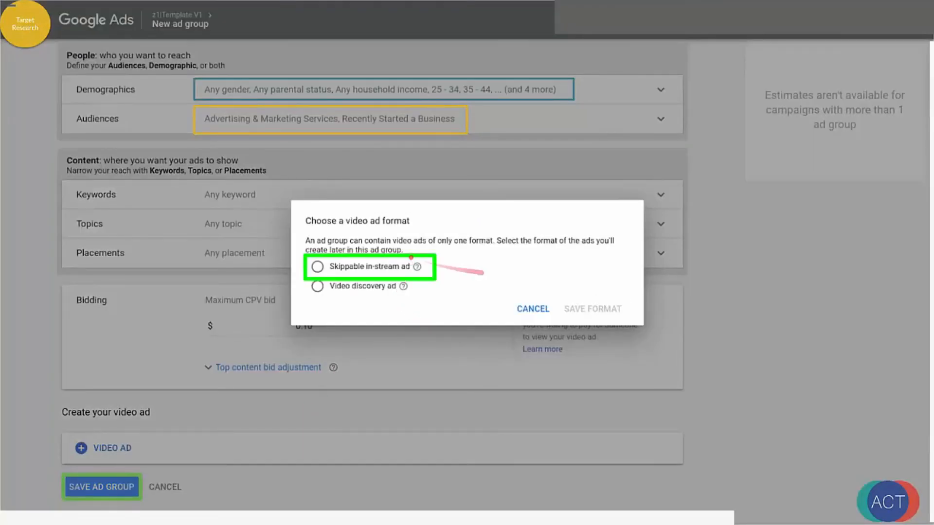
key("Right")
key("Right")
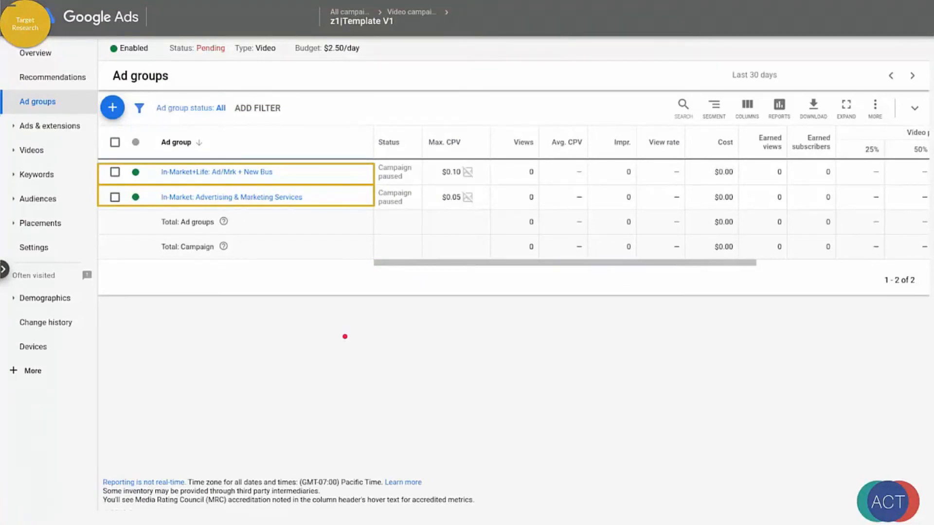
- Open the In-Market: Advertising & Marketing Services ad group and start creating a new ad in it
key("Right")
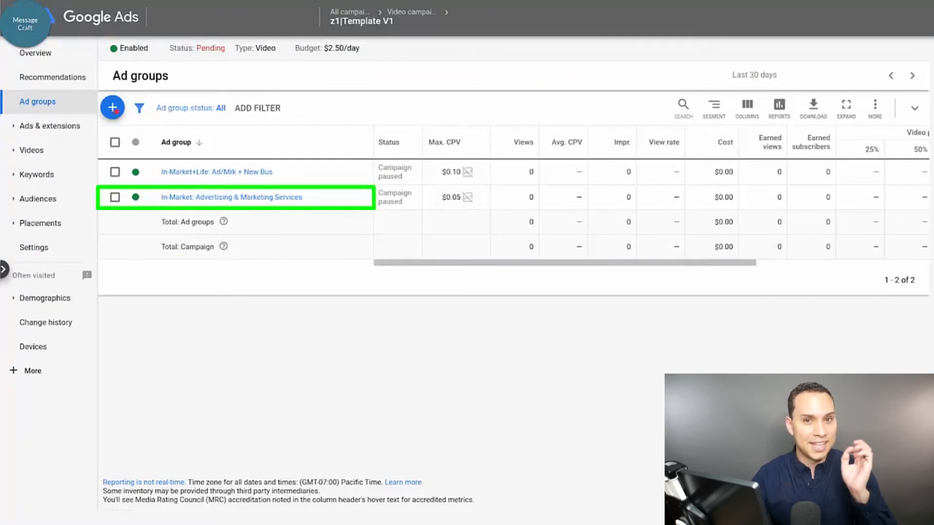
left_click(243, 198)
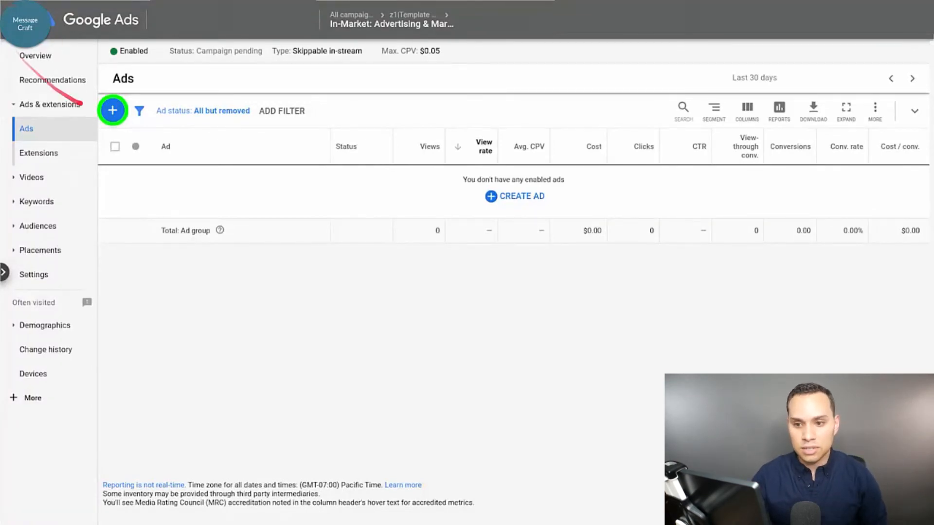
left_click(123, 118)
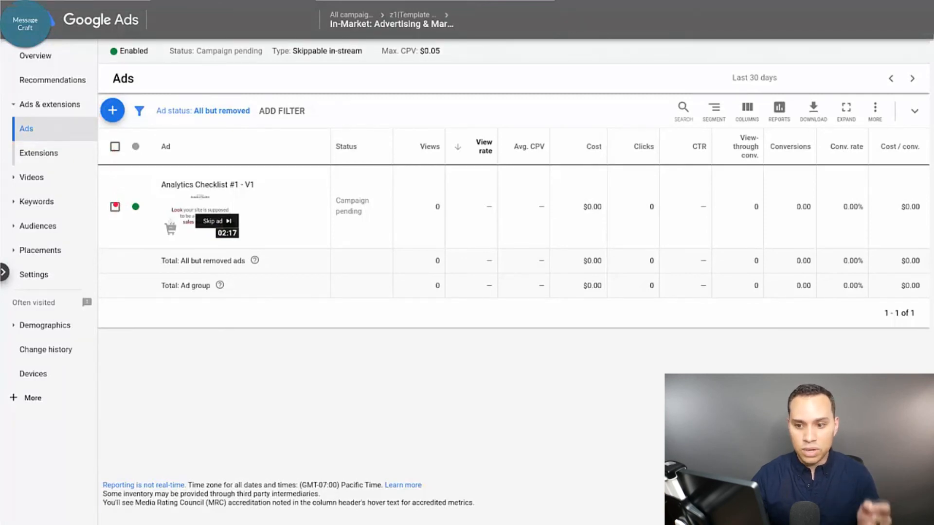
- Copy the Analytics Checklist #1 - V1 ad from the In-Market: Advertising & Marketing Services ad group
left_click(115, 208)
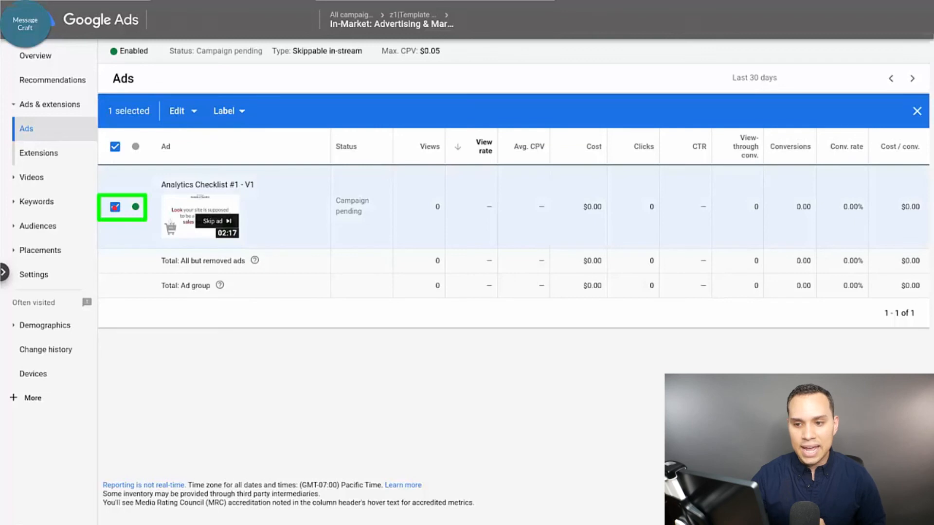
left_click(186, 111)
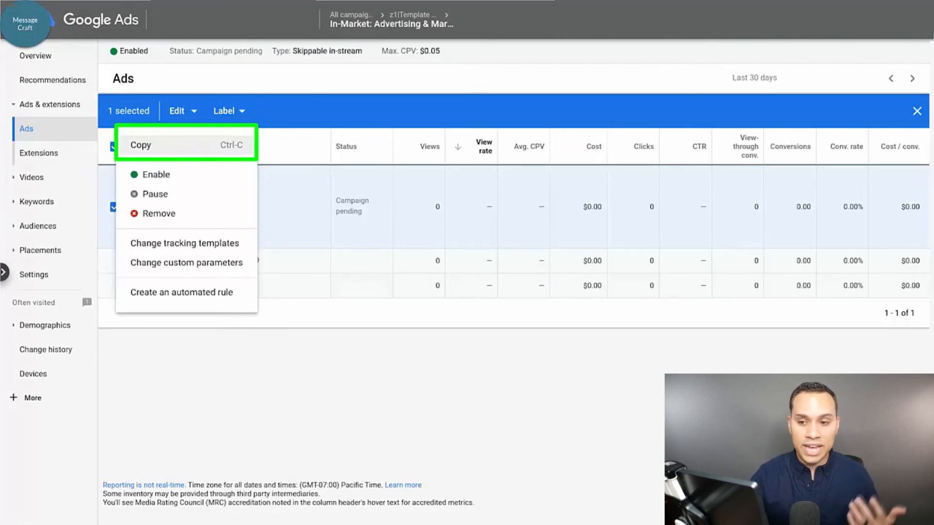
left_click(237, 149)
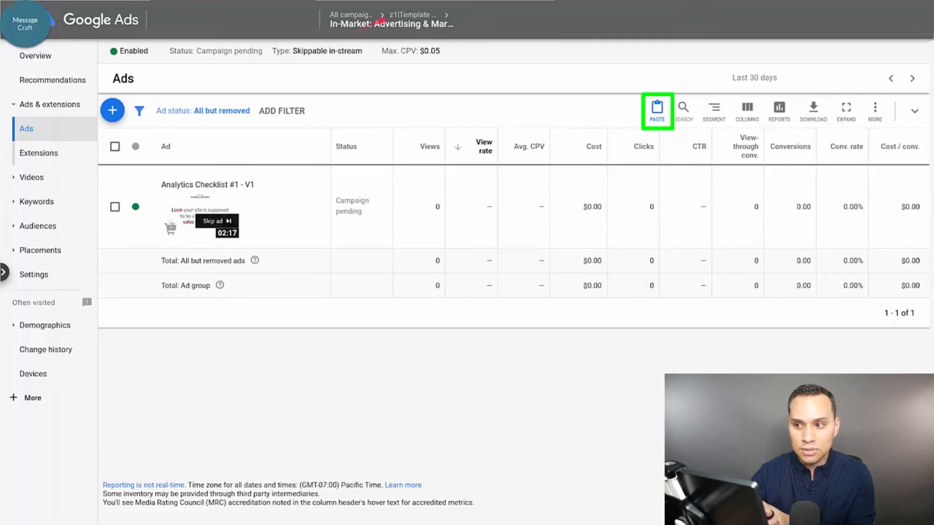
- Paste the copied ad into the In-Market+Life: Ad/Mrk + New Bus ad group of the z1|Template V1 campaign
mouse_move(404, 19)
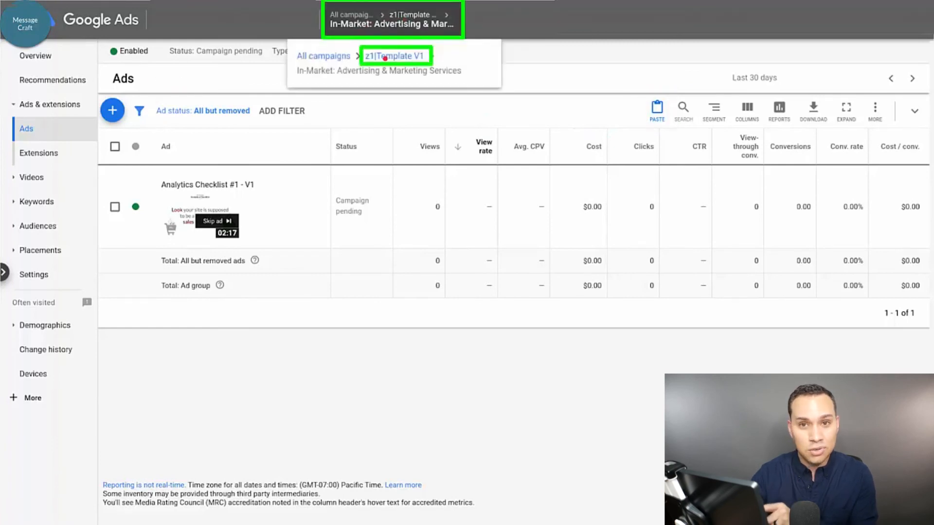
left_click(385, 58)
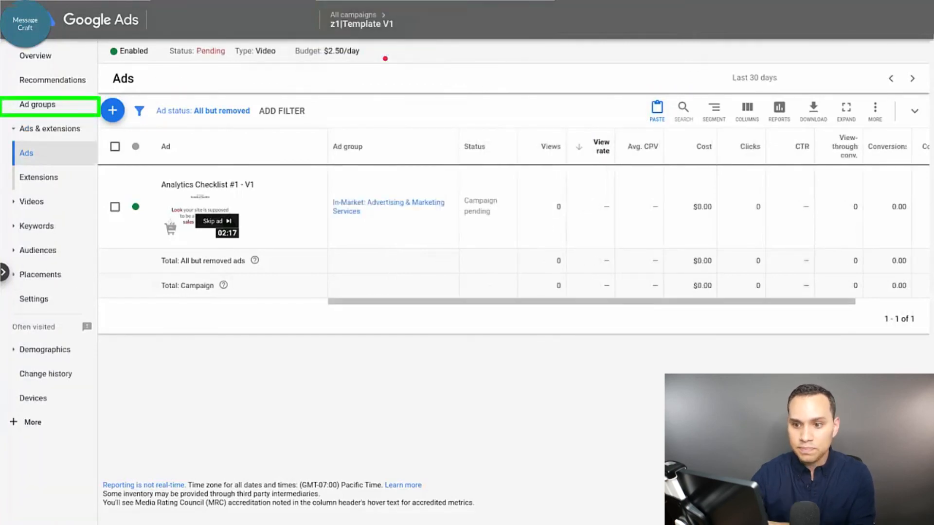
left_click(45, 110)
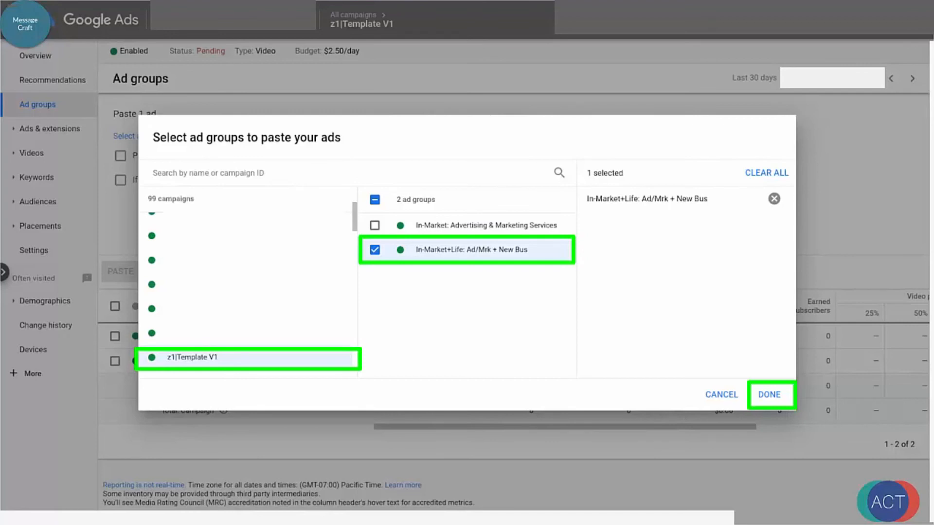
left_click(768, 394)
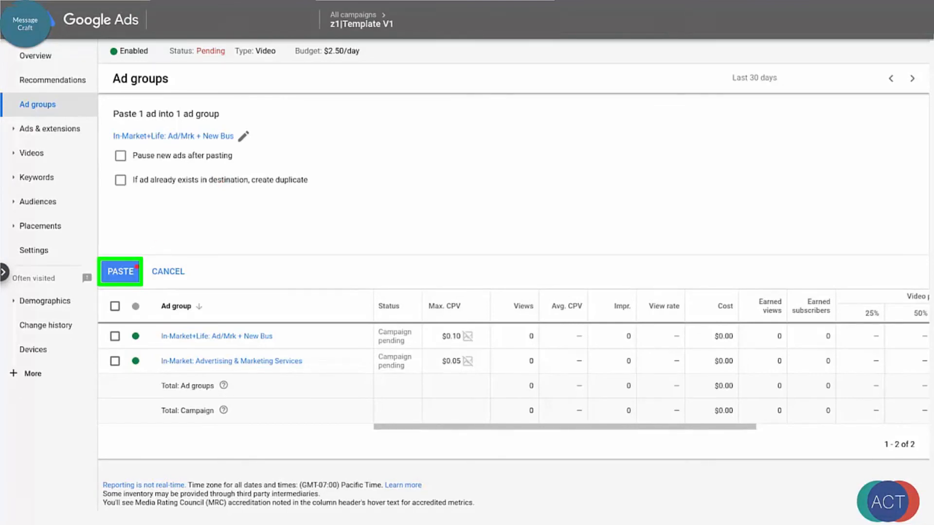
left_click(137, 267)
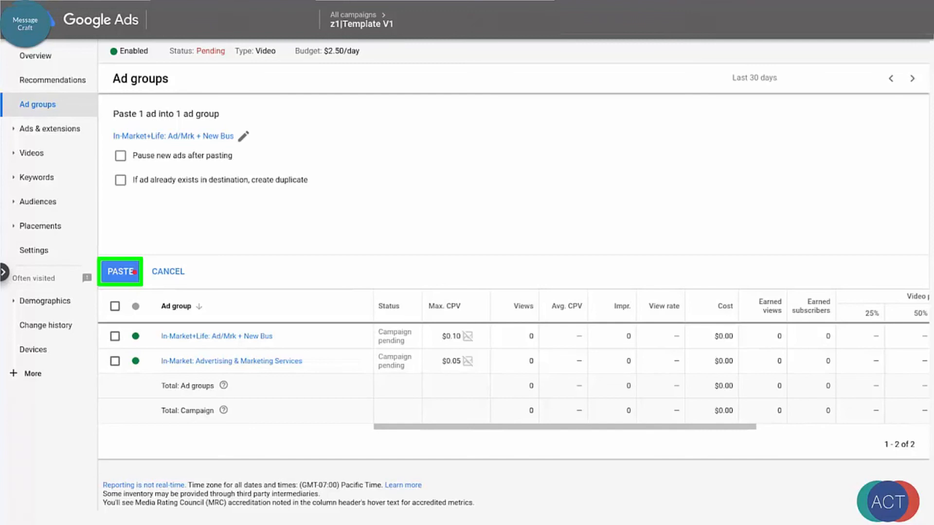